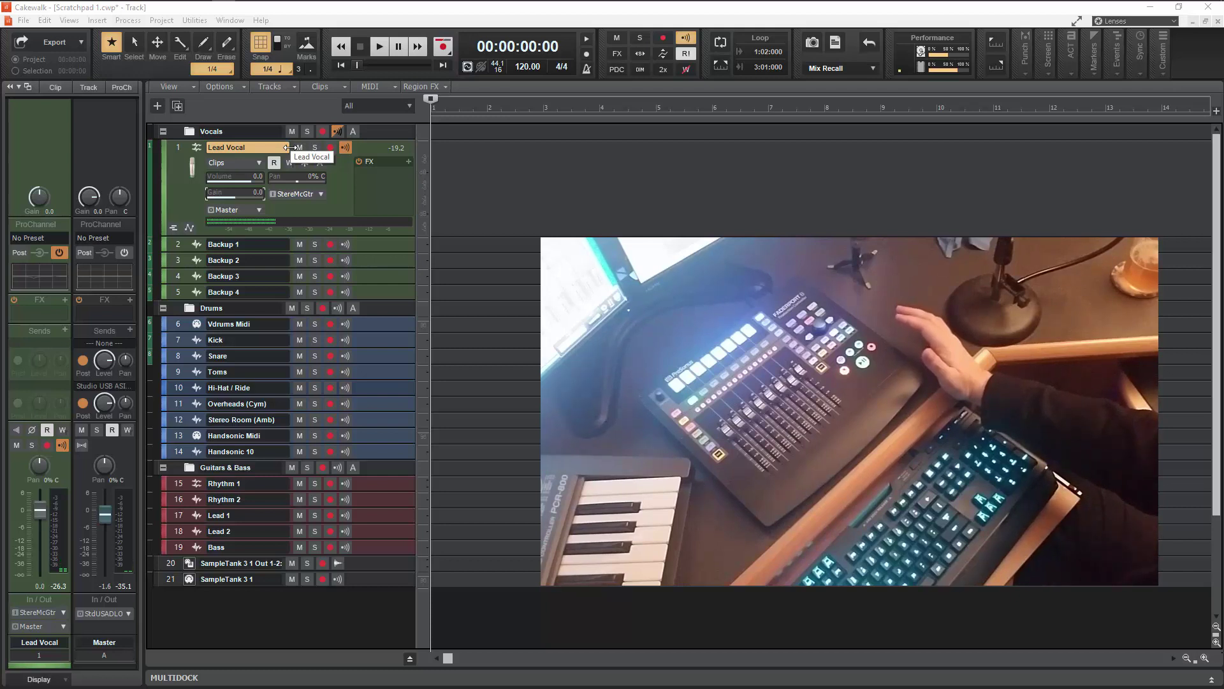
# Step: Turn down the computer's volume and briefly open then close Preferences from the Edit menu
pyautogui.press('XF86AudioLowerVolume')
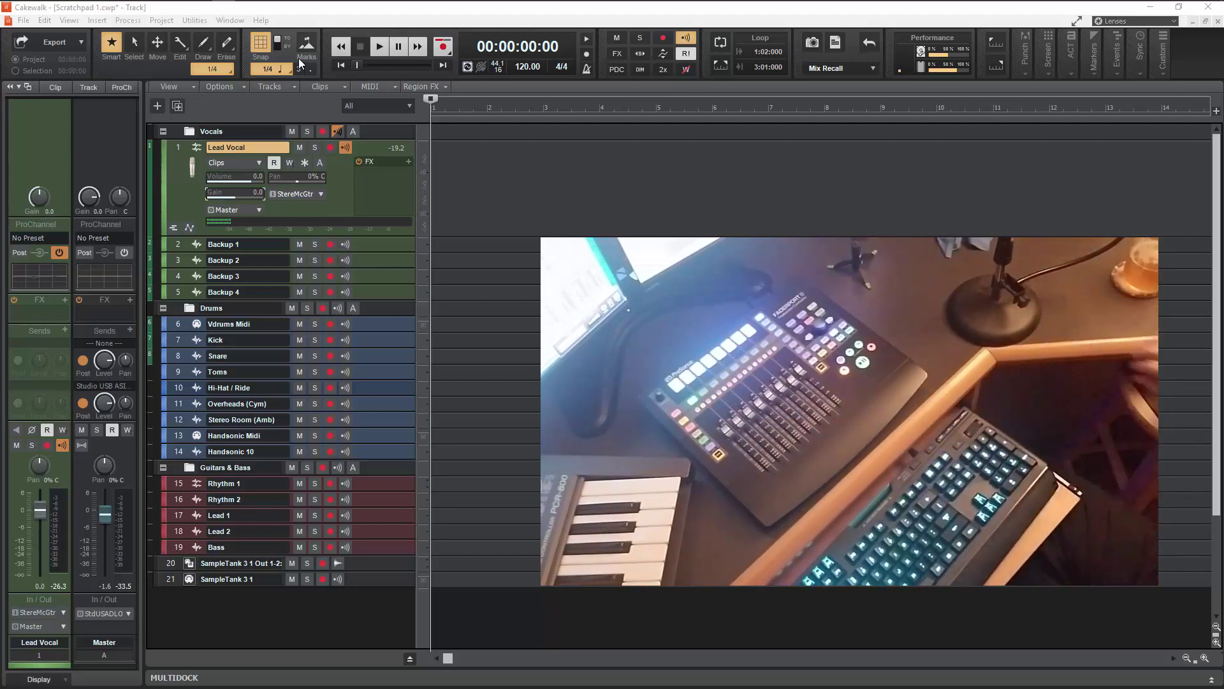
pyautogui.click(43, 21)
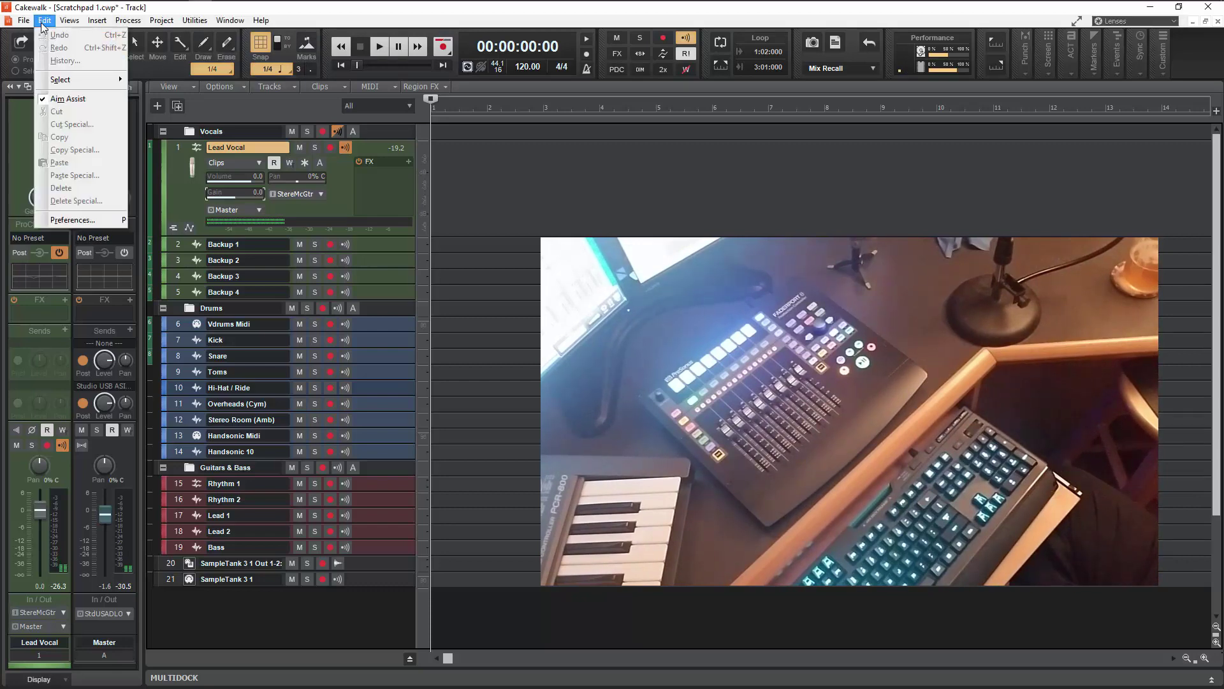
pyautogui.click(109, 220)
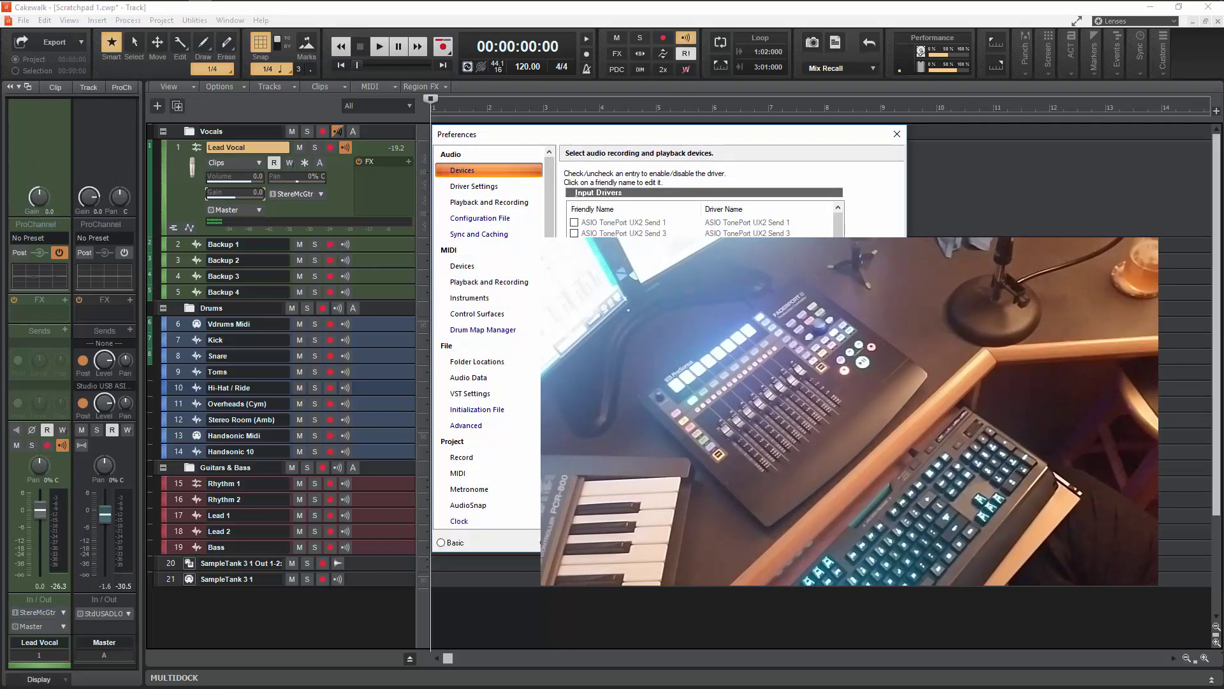
pyautogui.press('Escape')
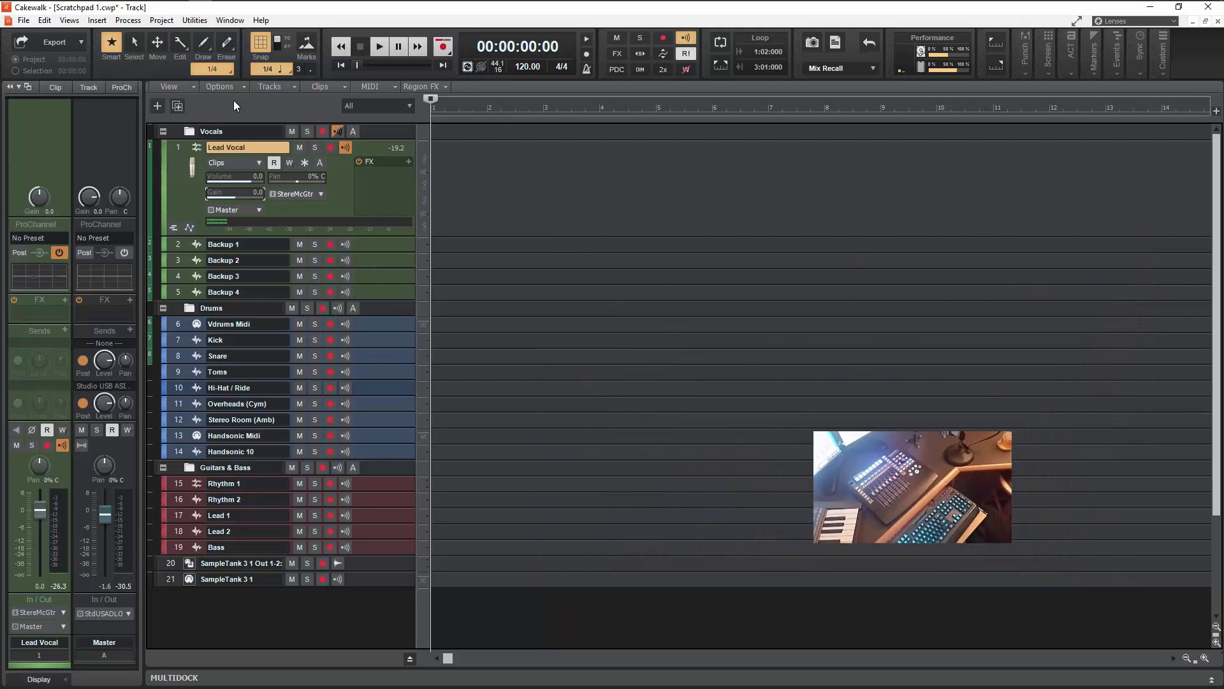
# Step: In Preferences > MIDI Devices, enable PreSonus FP8 as both MIDI input and output
pyautogui.click(44, 20)
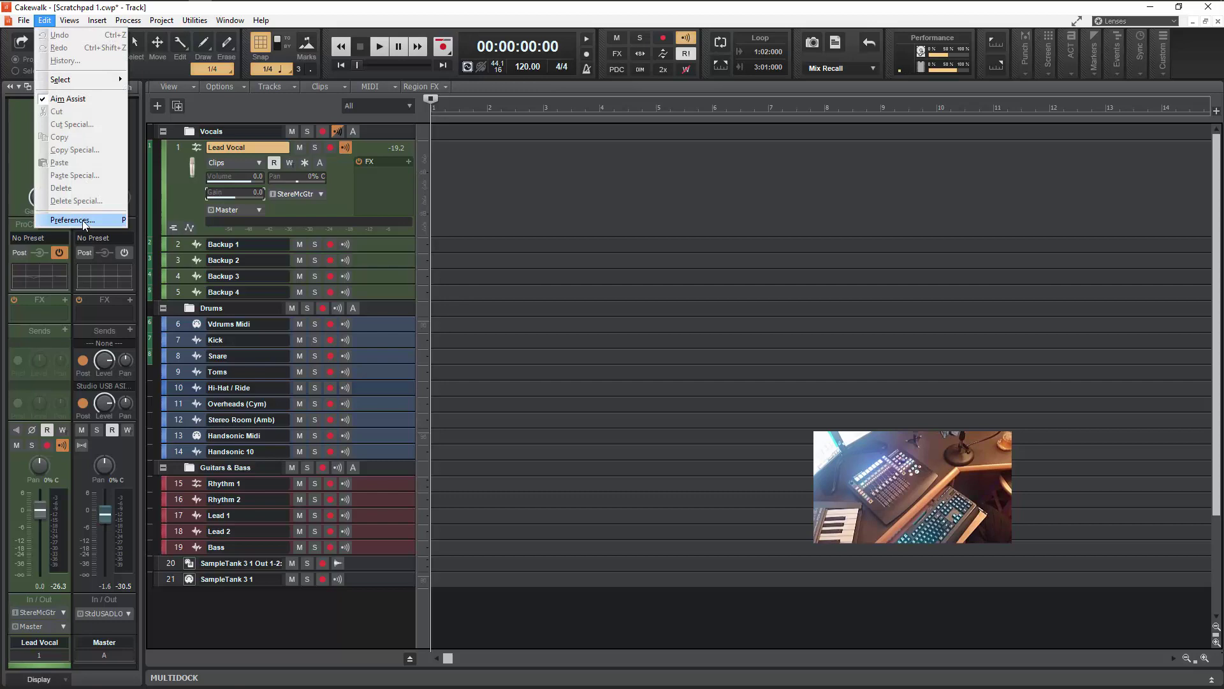
pyautogui.click(71, 219)
pyautogui.click(461, 268)
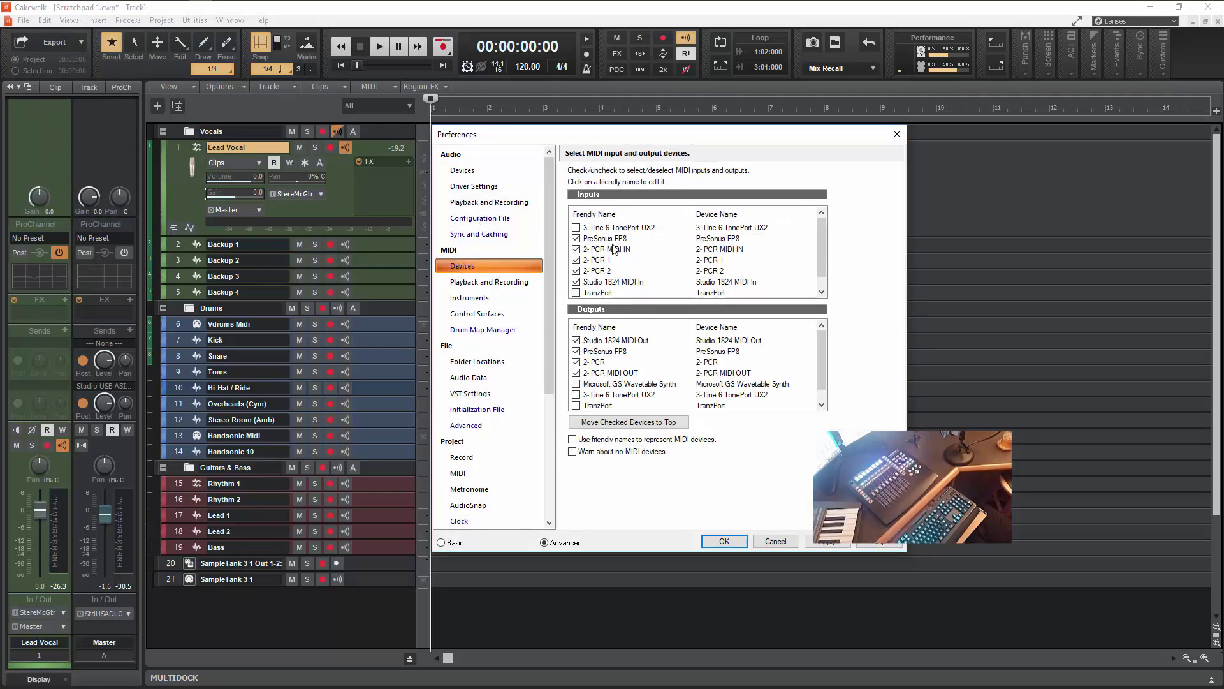
pyautogui.click(608, 240)
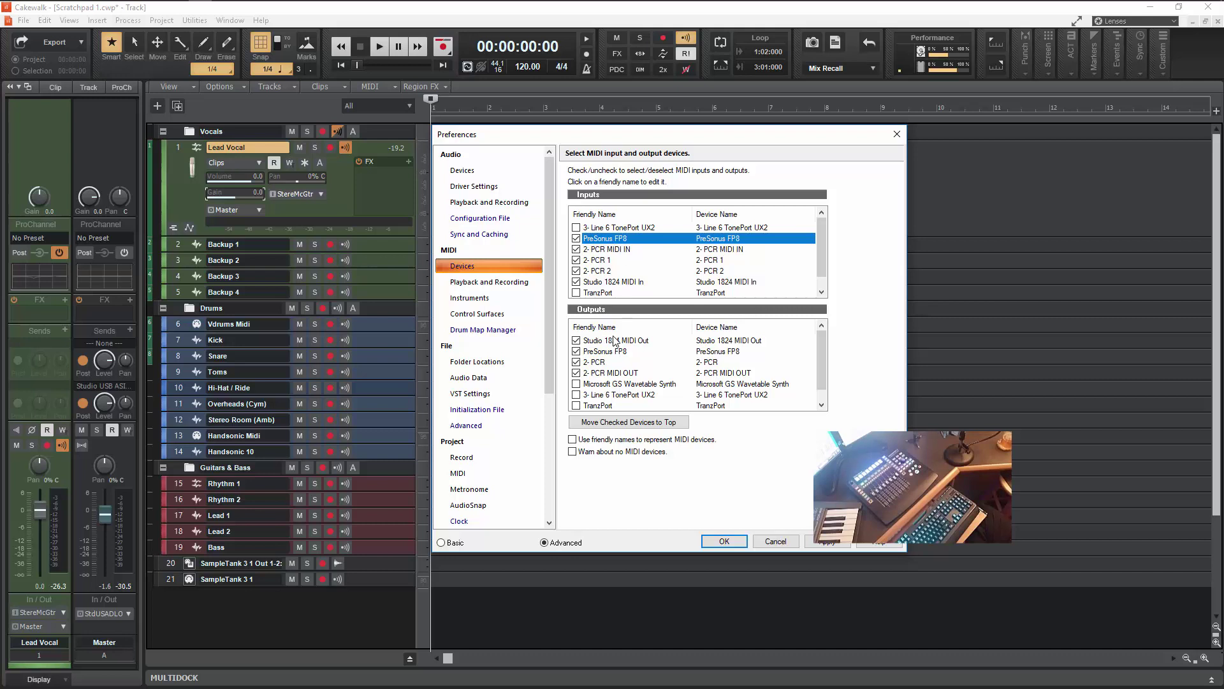
pyautogui.click(613, 353)
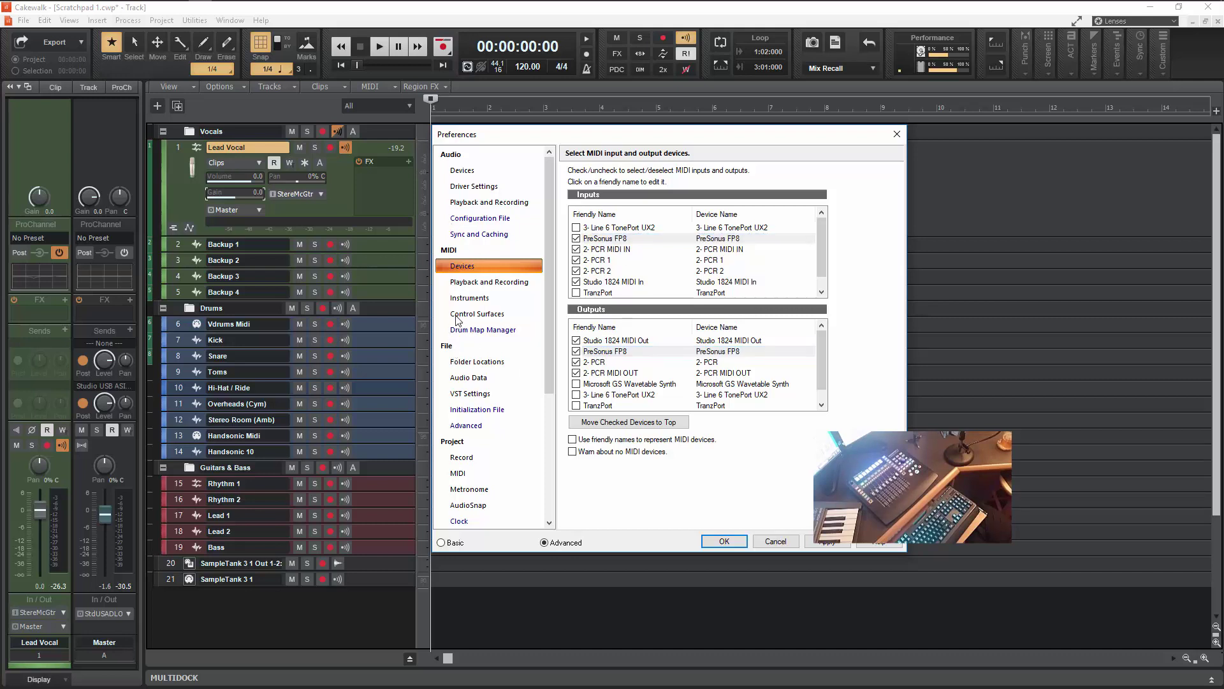
# Step: Add a new Mackie Control surface under MIDI > Control Surfaces
pyautogui.click(478, 314)
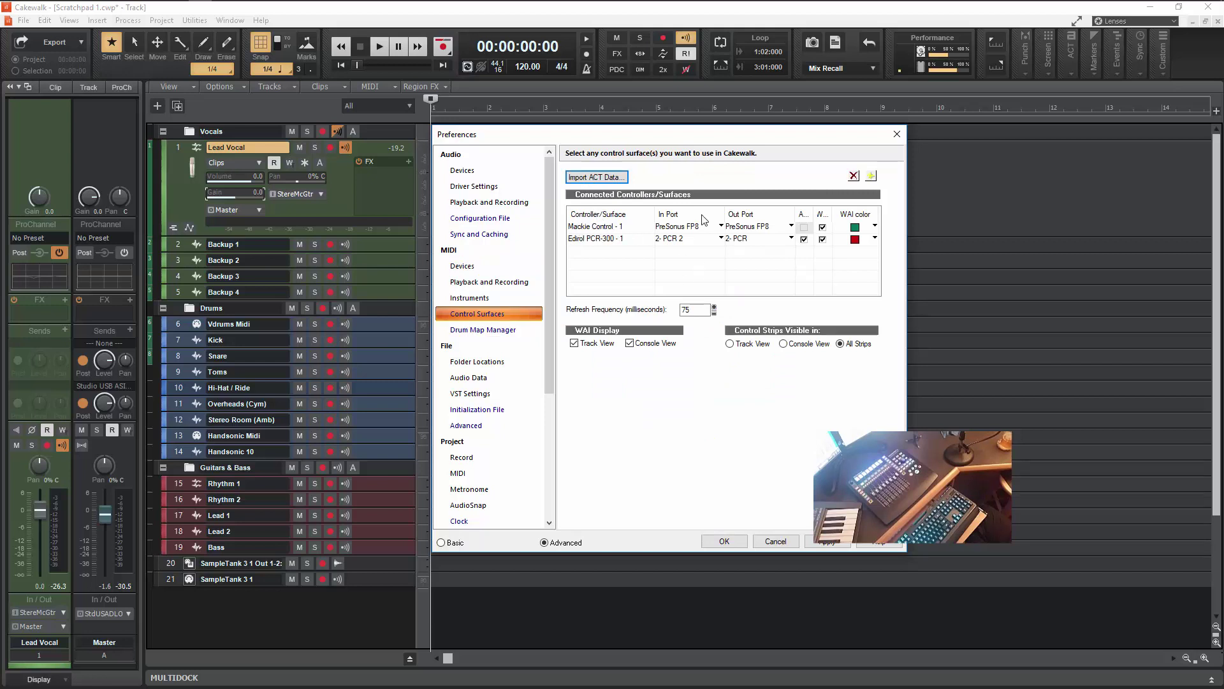
pyautogui.click(872, 176)
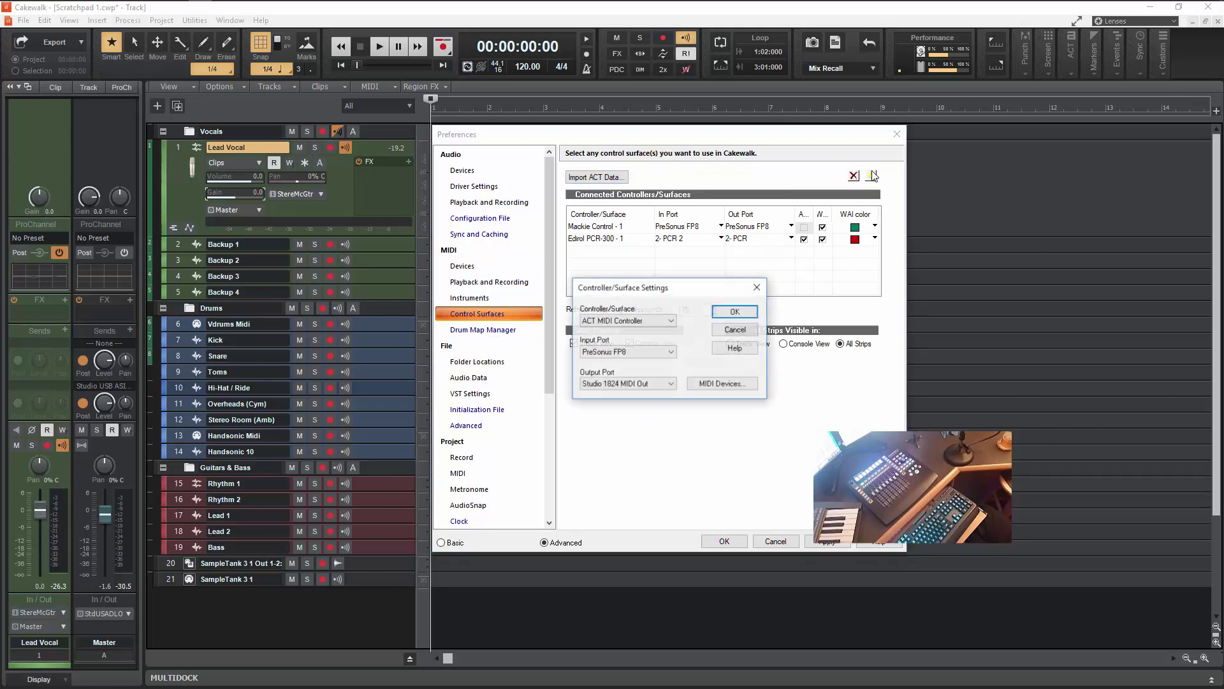
pyautogui.click(638, 324)
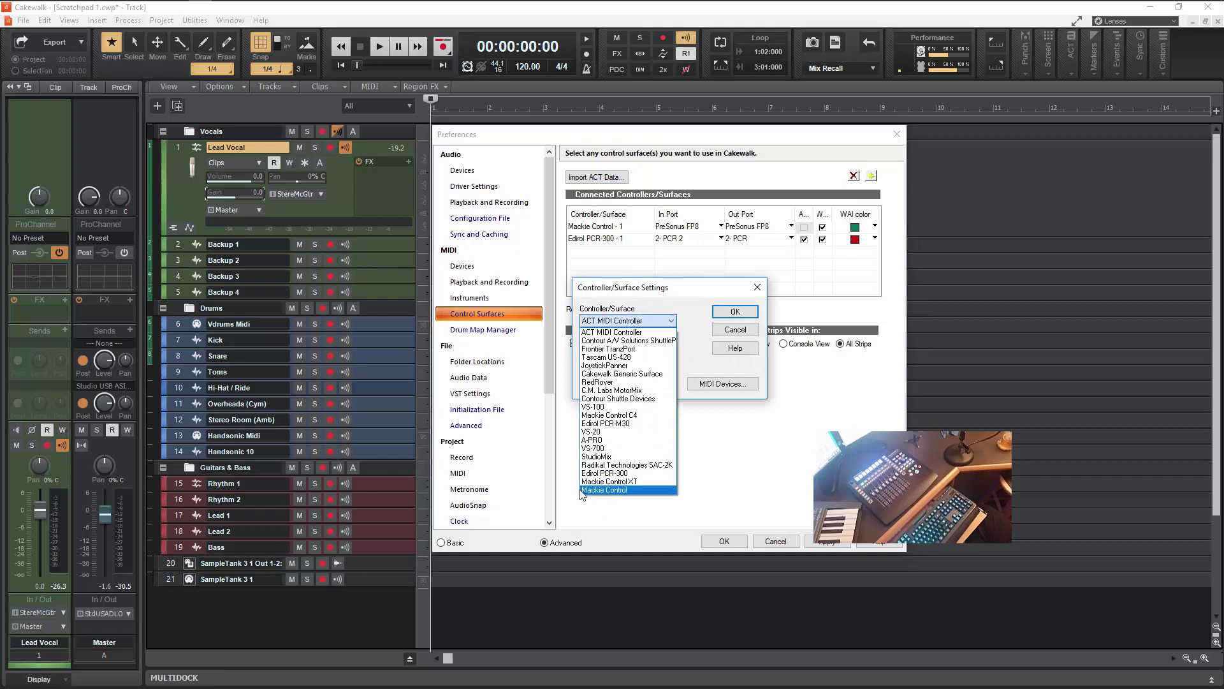
pyautogui.click(616, 490)
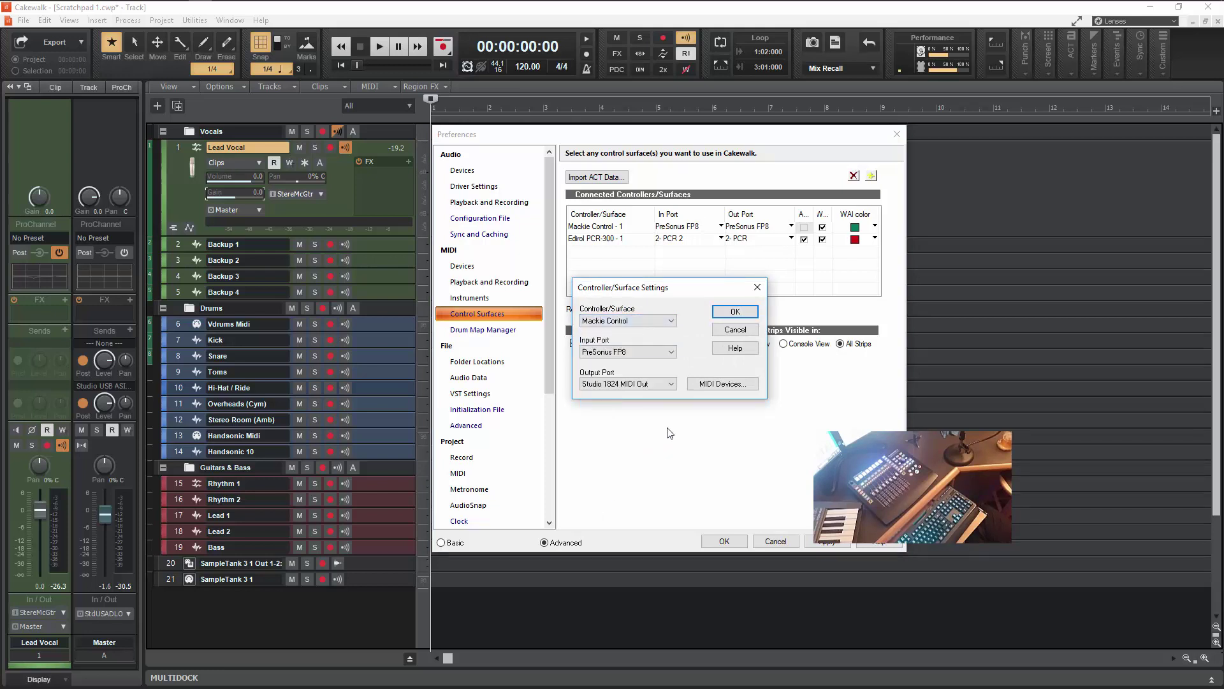
# Step: Set the surface's input and output ports to PreSonus FP8, confirm it, and close Preferences
pyautogui.click(629, 352)
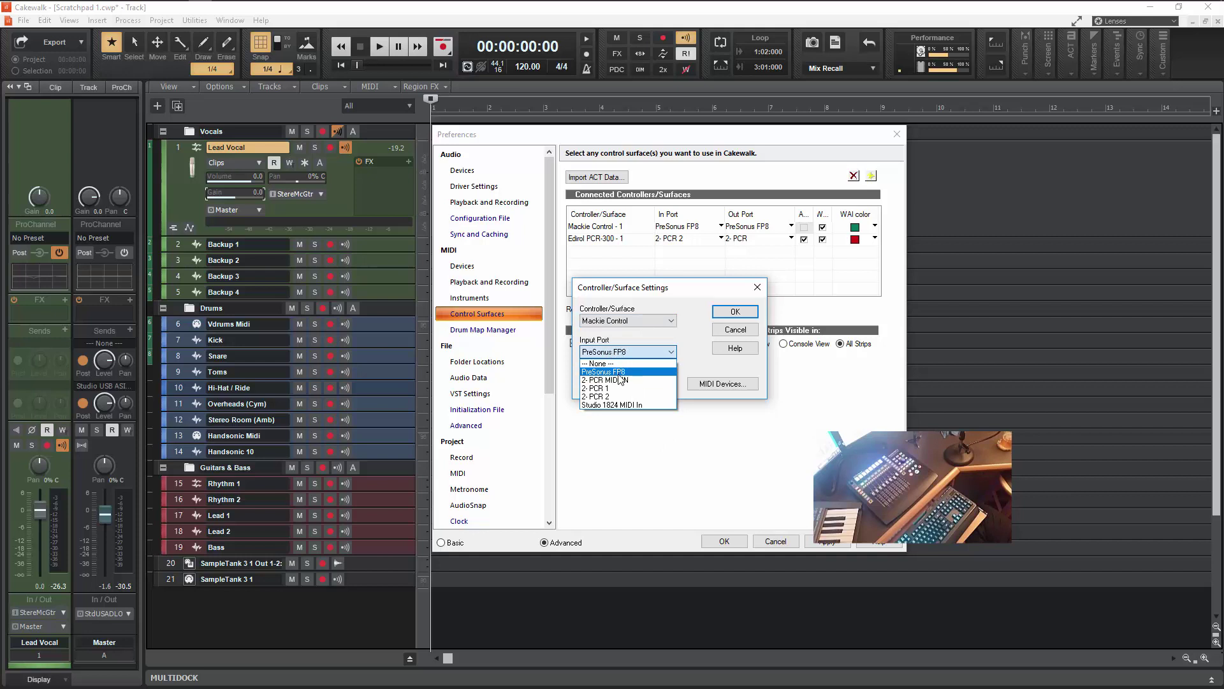
pyautogui.click(619, 378)
pyautogui.click(619, 378)
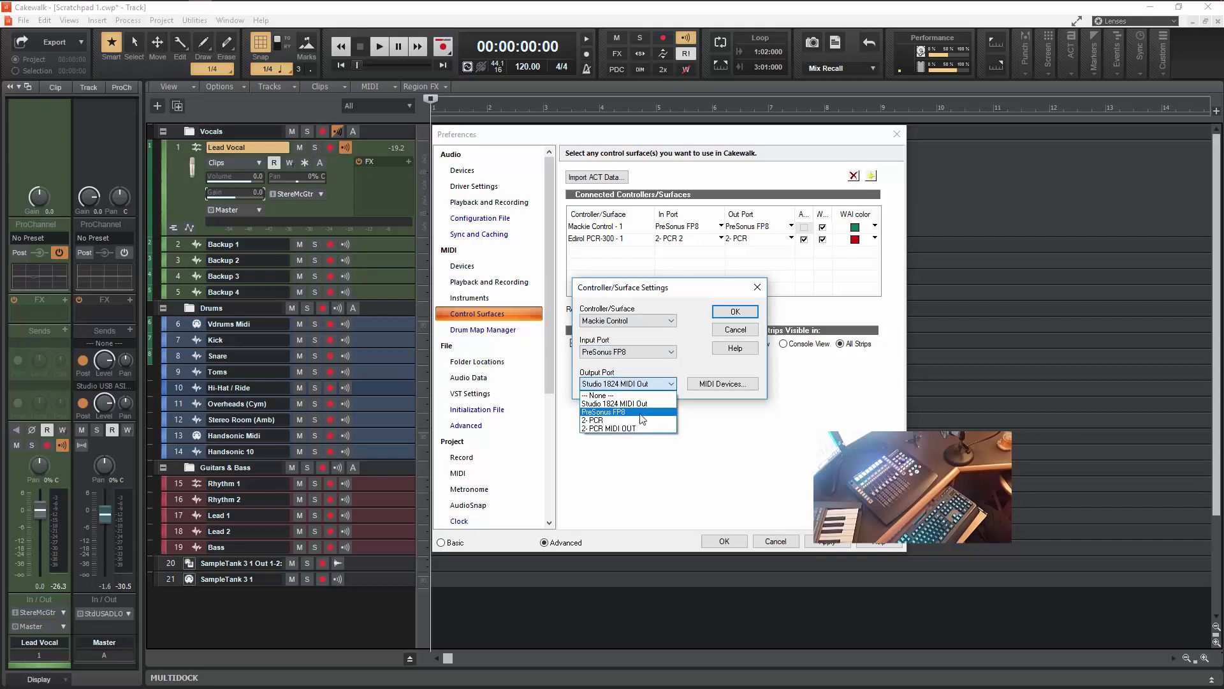
pyautogui.click(642, 419)
pyautogui.click(618, 383)
pyautogui.click(594, 398)
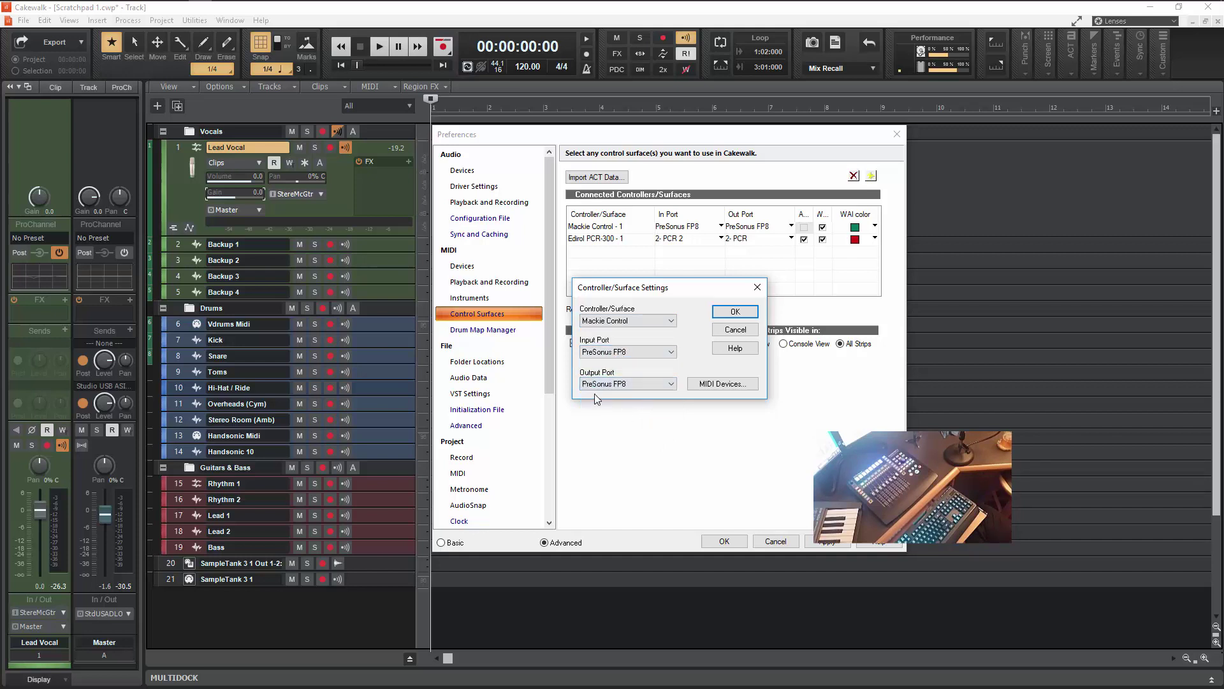
pyautogui.click(736, 311)
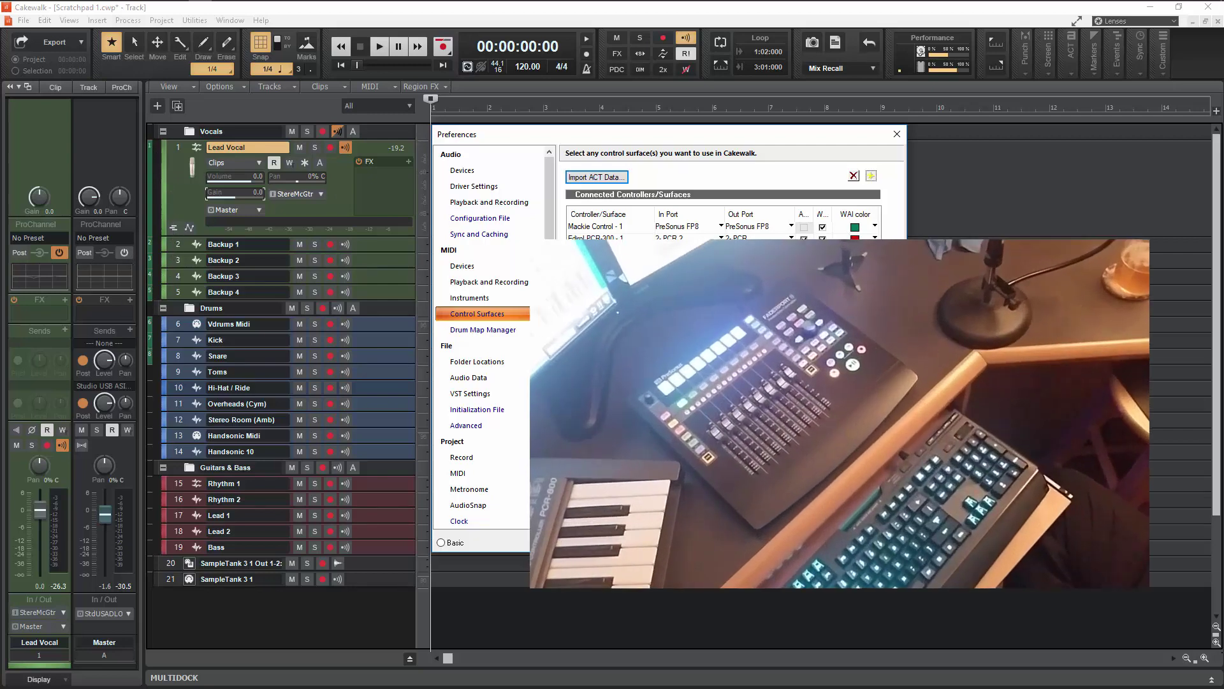
pyautogui.press('Return')
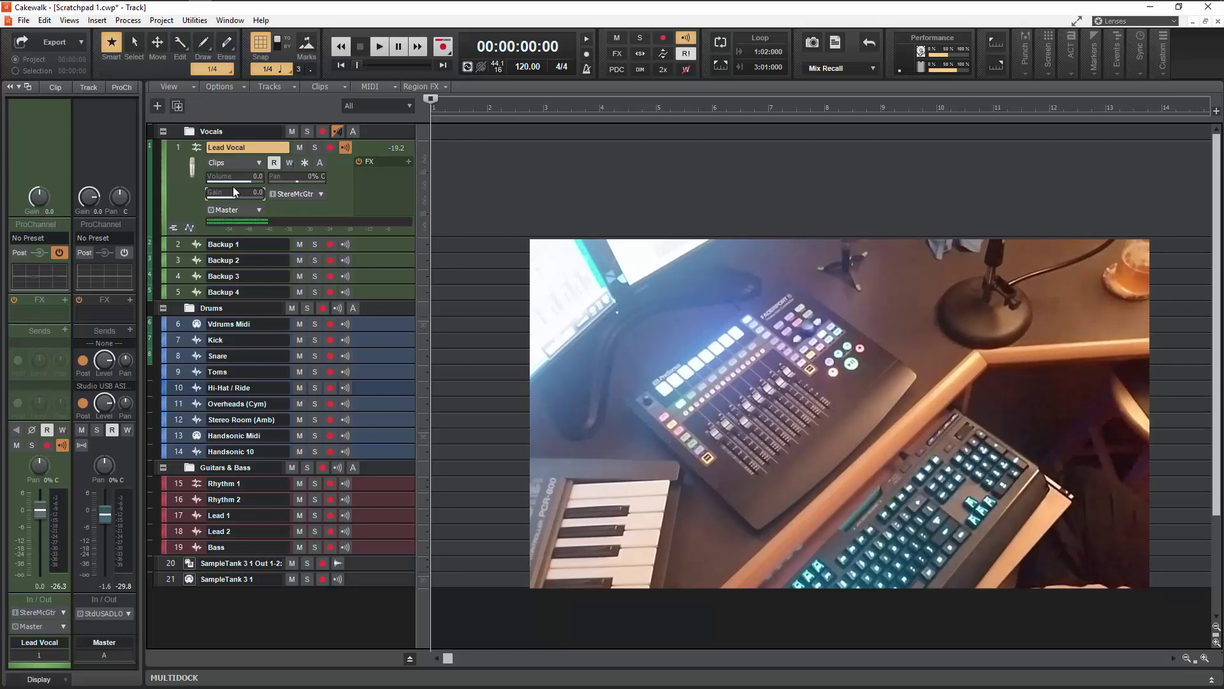
# Step: Open the Mackie Control - 1 properties from its ACT panel and drag the dialog to the centre
pyautogui.click(1075, 60)
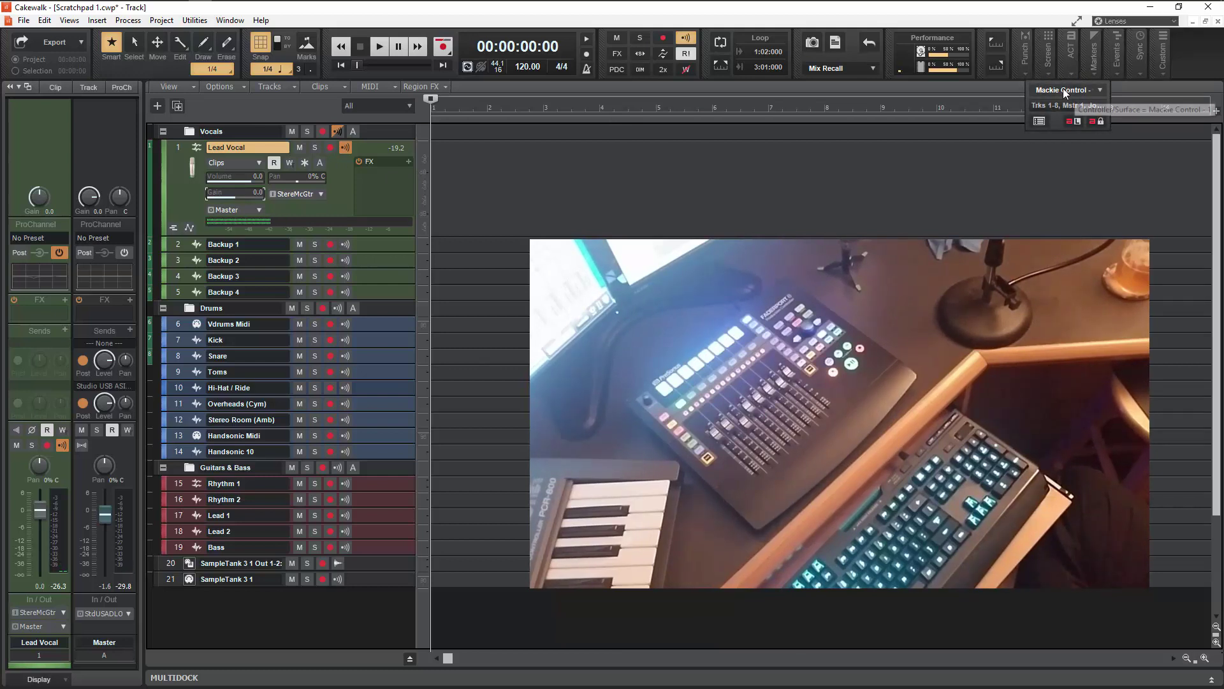
pyautogui.click(1041, 122)
pyautogui.moveTo(55, 10); pyautogui.dragTo(392, 153)
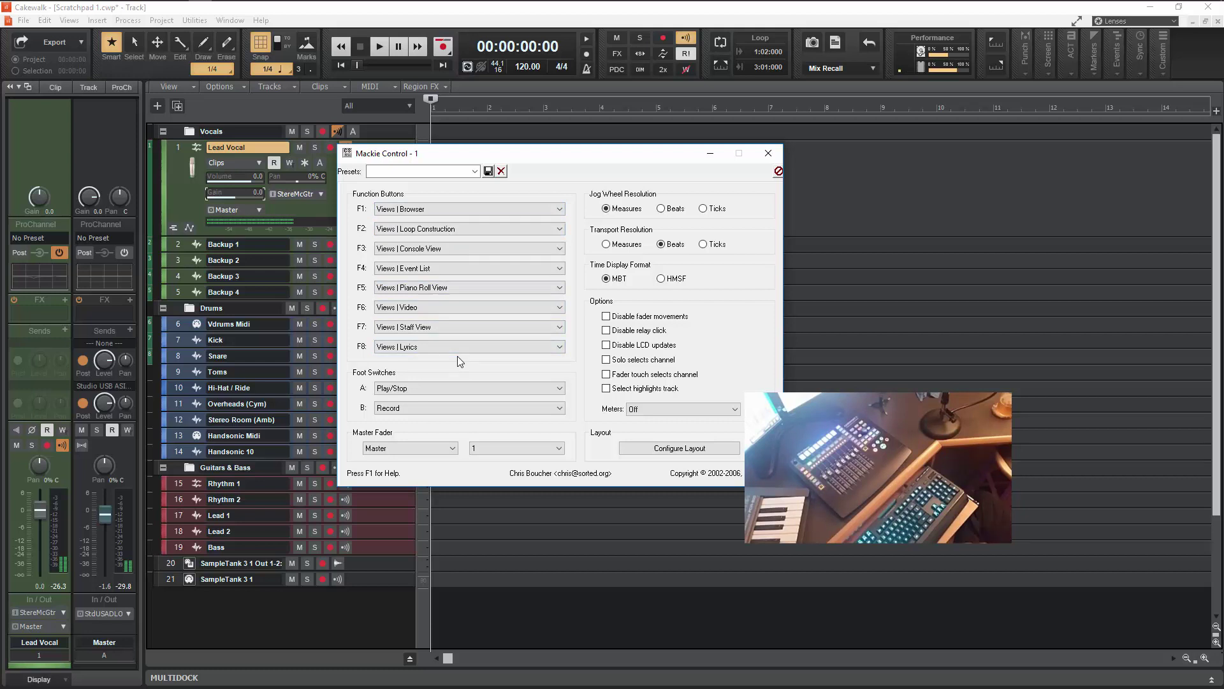
# Step: Close the Mackie Control - 1 settings dialog
pyautogui.click(768, 154)
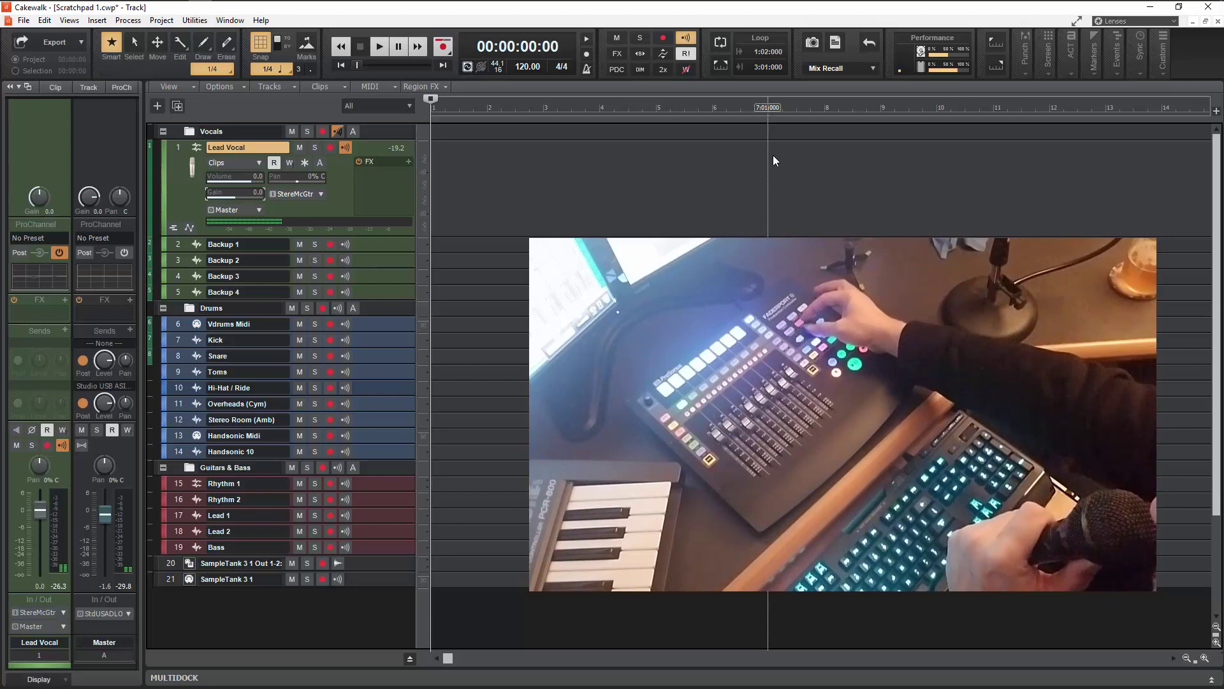
# Step: Zoom the timeline in to beats with Ctrl+Right, then back out with Ctrl+Left
pyautogui.hotkey('ctrl', 'Right')
pyautogui.hotkey('ctrl', 'Right')
pyautogui.hotkey('ctrl', 'Right')
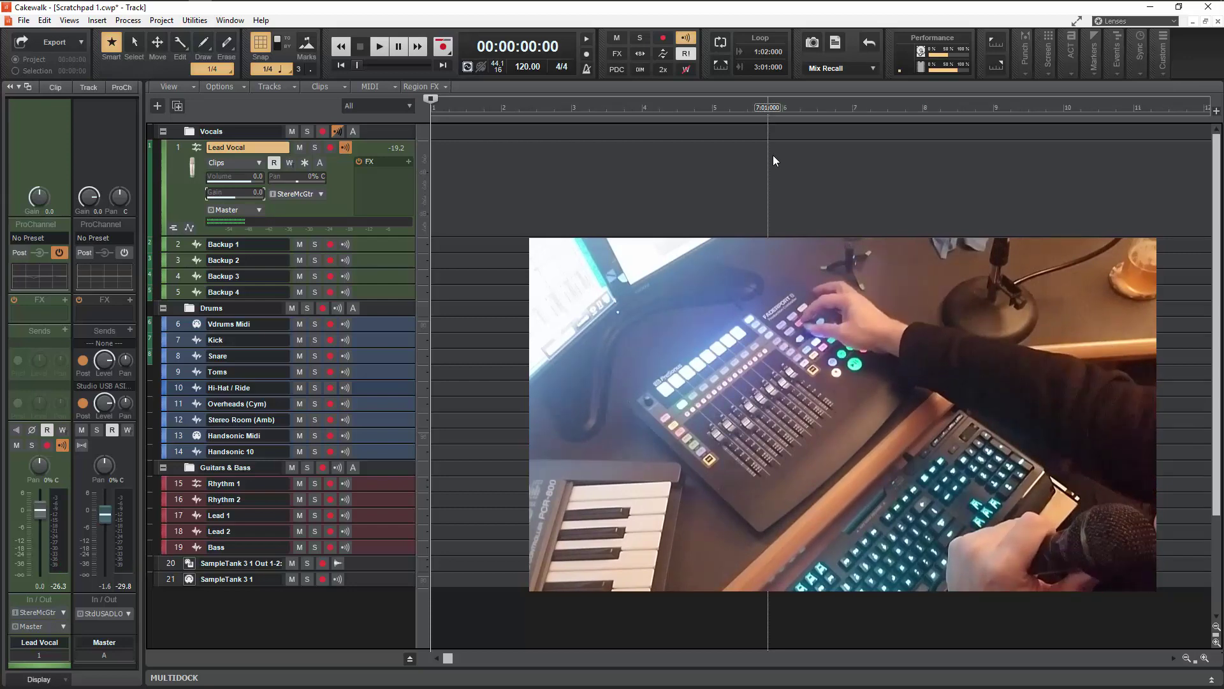
pyautogui.hotkey('ctrl', 'Left')
pyautogui.hotkey('ctrl', 'Left')
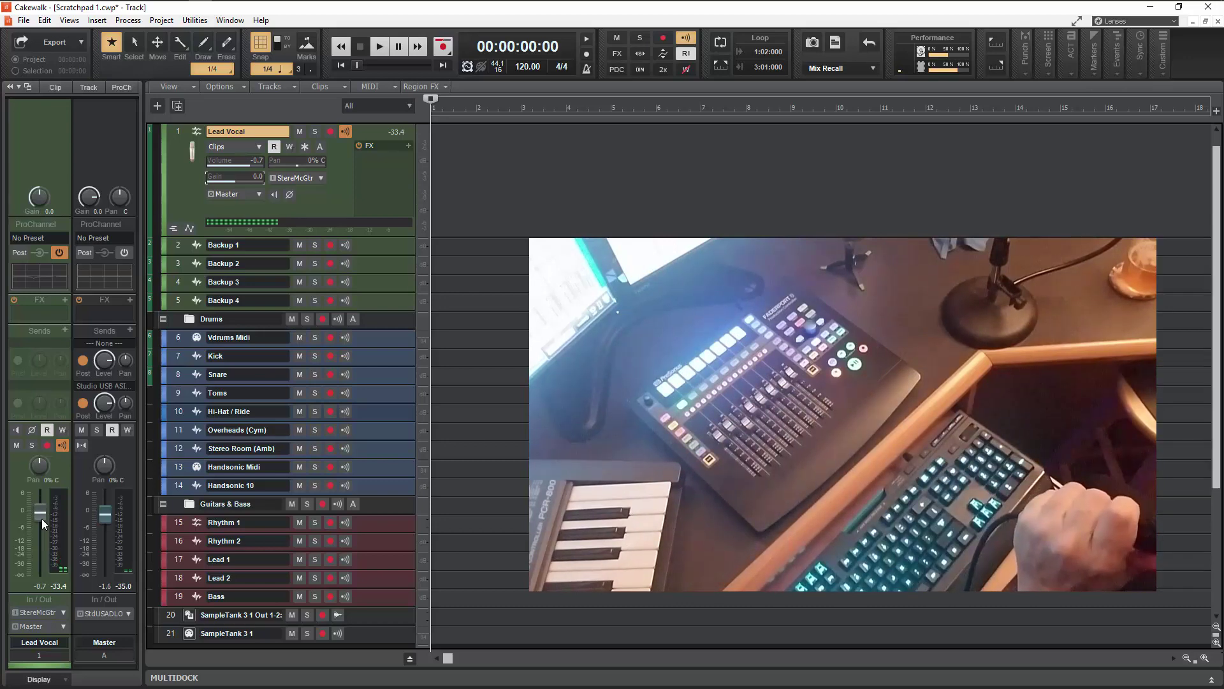
# Step: Pull the Lead Vocal fader down from -0.7 dB to about -2.3 dB
pyautogui.moveTo(41, 518); pyautogui.dragTo(41, 533)
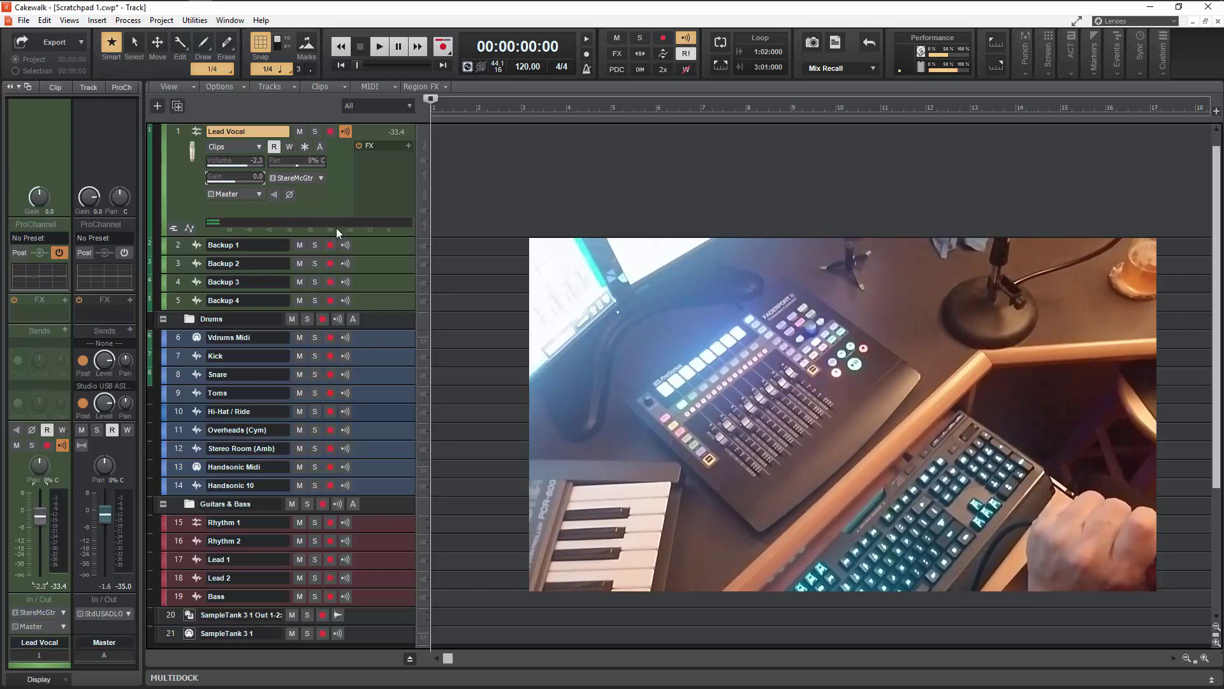
# Step: Select the Backup 1 track by its name in the track view
pyautogui.click(385, 244)
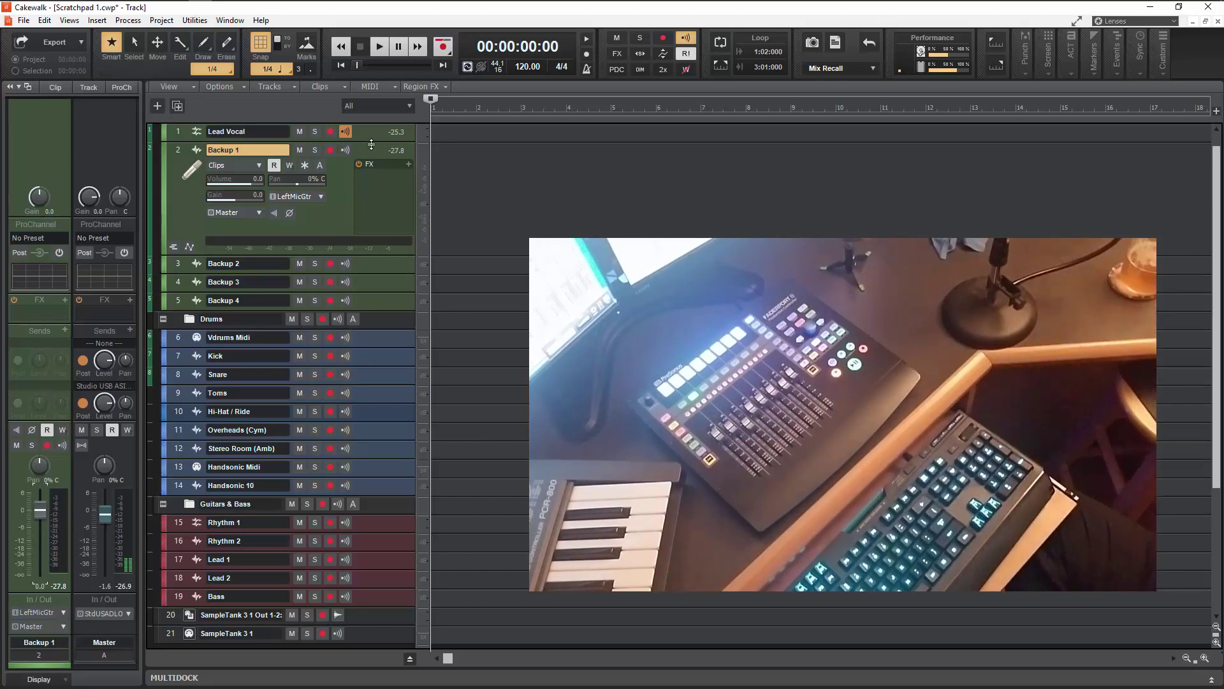
pyautogui.moveTo(371, 144); pyautogui.dragTo(313, 231)
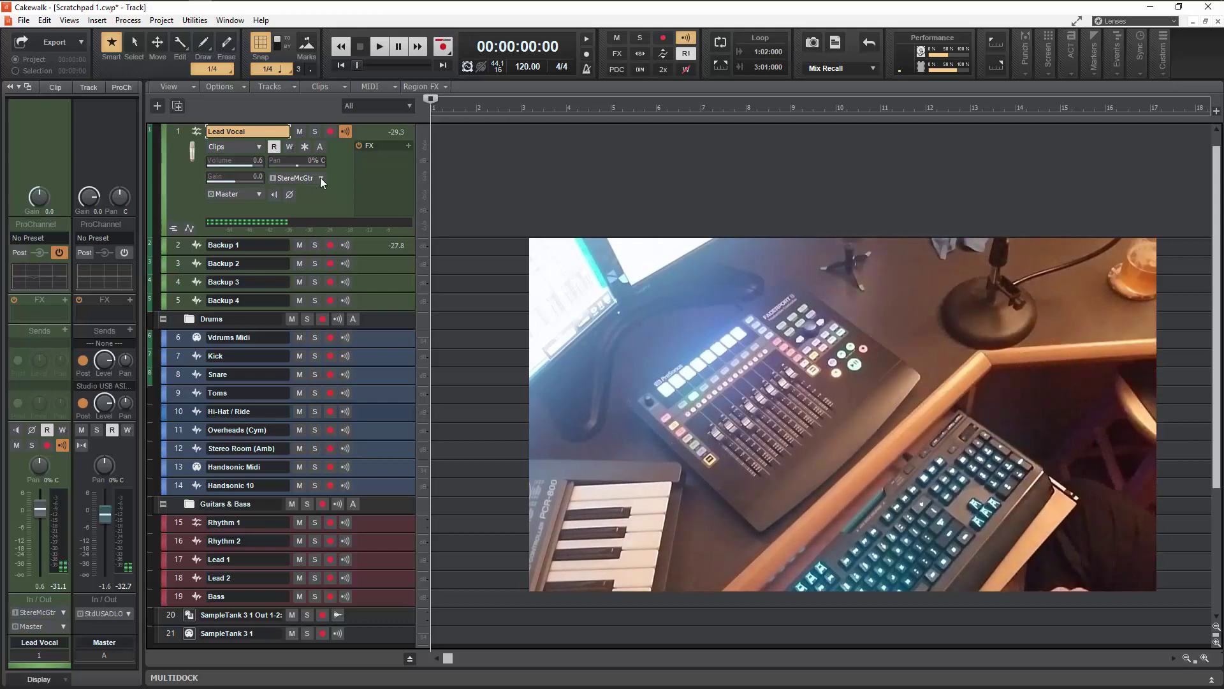
# Step: Arm Lead Vocal for recording and disarm the backup and drum tracks
pyautogui.click(330, 135)
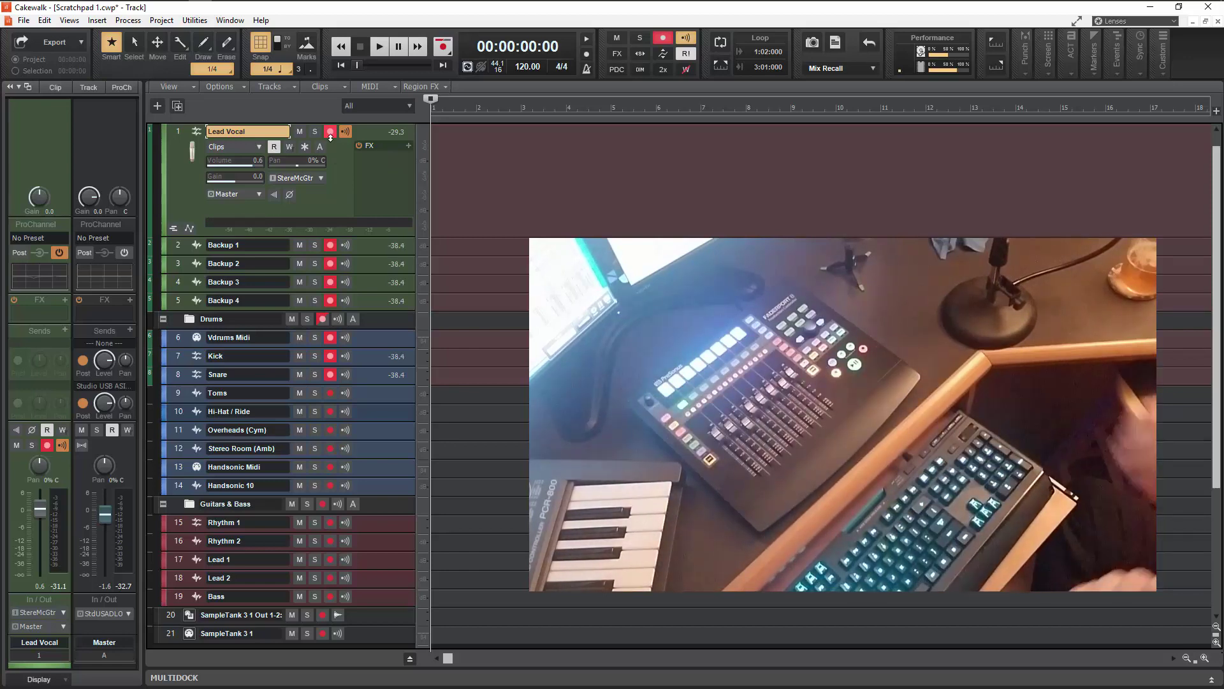
pyautogui.keyDown('ctrl'); pyautogui.click(329, 245); pyautogui.keyUp('ctrl')
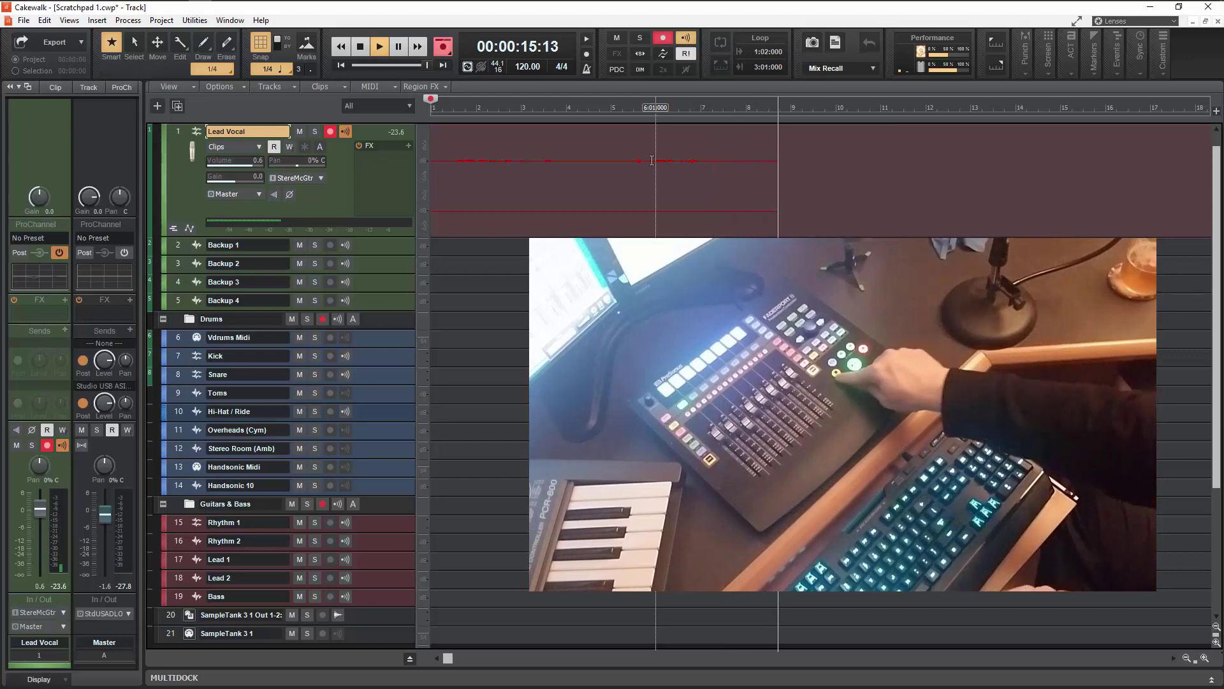
# Step: Stop recording, then undo with Ctrl+Z to remove the Record 1 take
pyautogui.press('space')
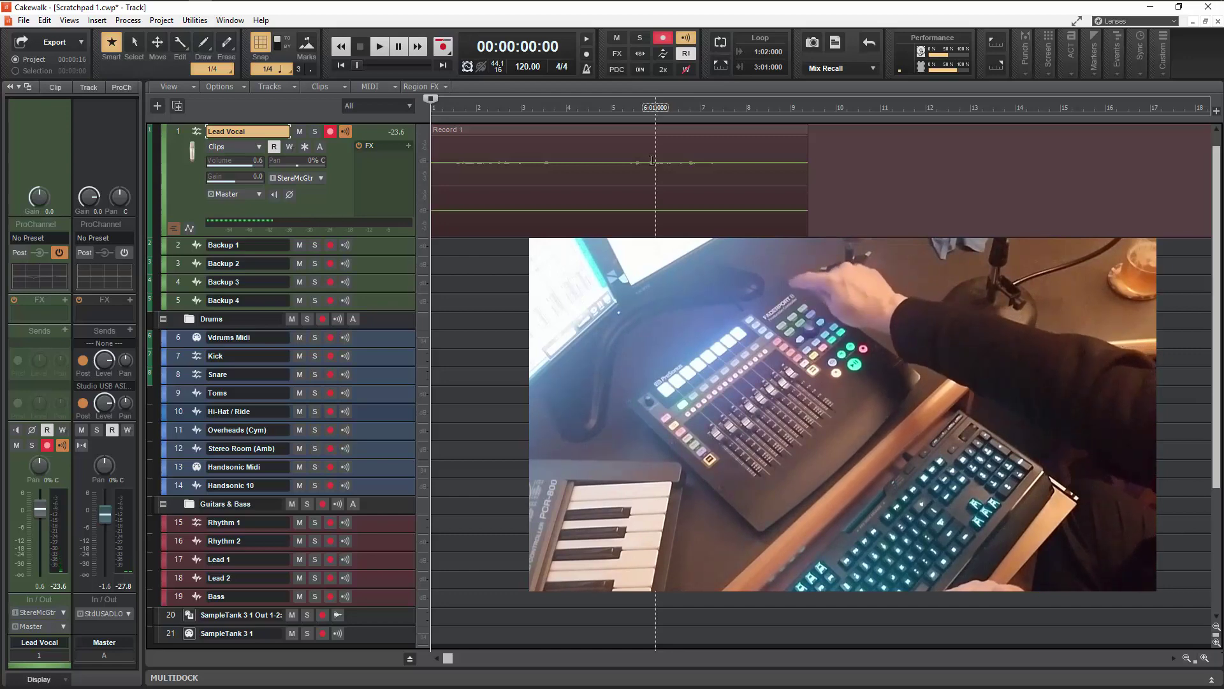
pyautogui.hotkey('ctrl', 'z')
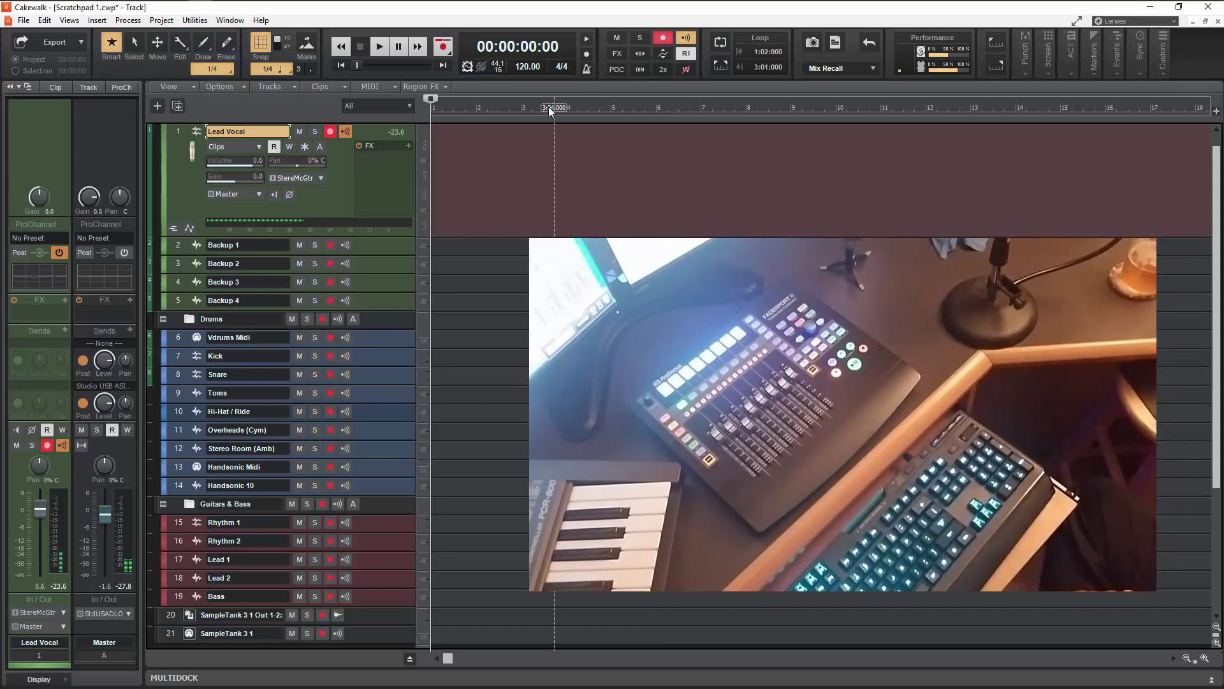
# Step: Select bars 3 to 10 in the ruler and set the loop to that selection
pyautogui.moveTo(522, 109); pyautogui.dragTo(857, 105)
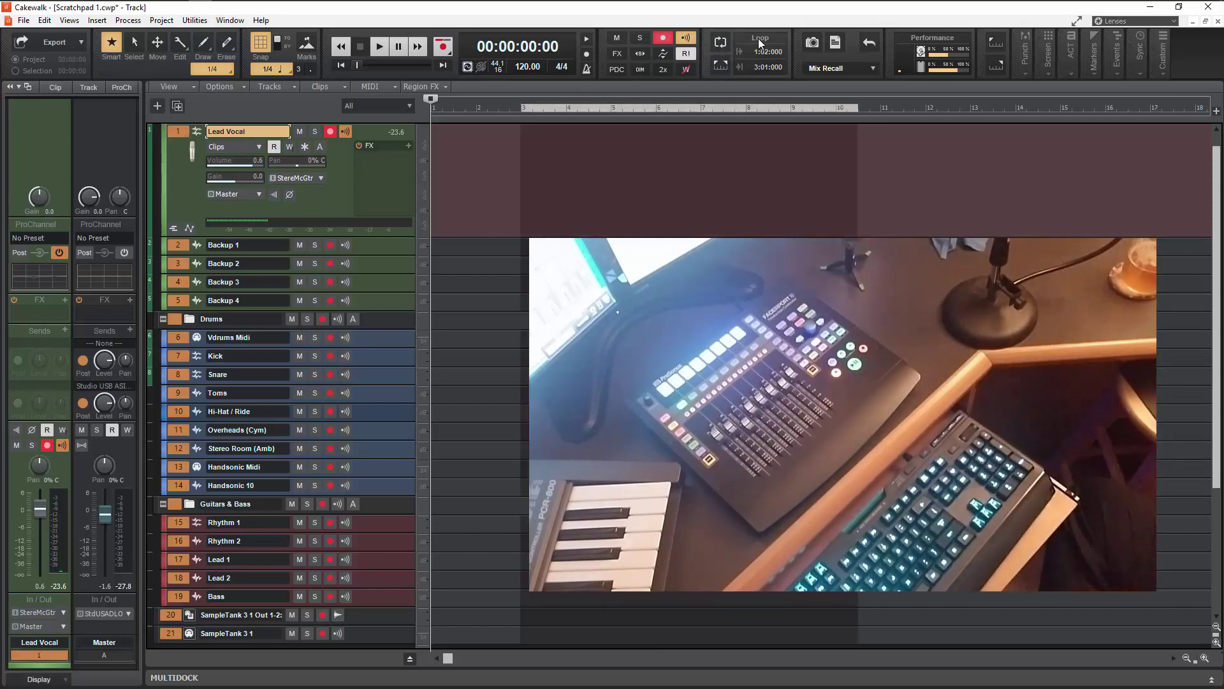
pyautogui.click(722, 67)
# Step: Select track 1, Lead Vocal, by itself in the Track view
pyautogui.click(181, 137)
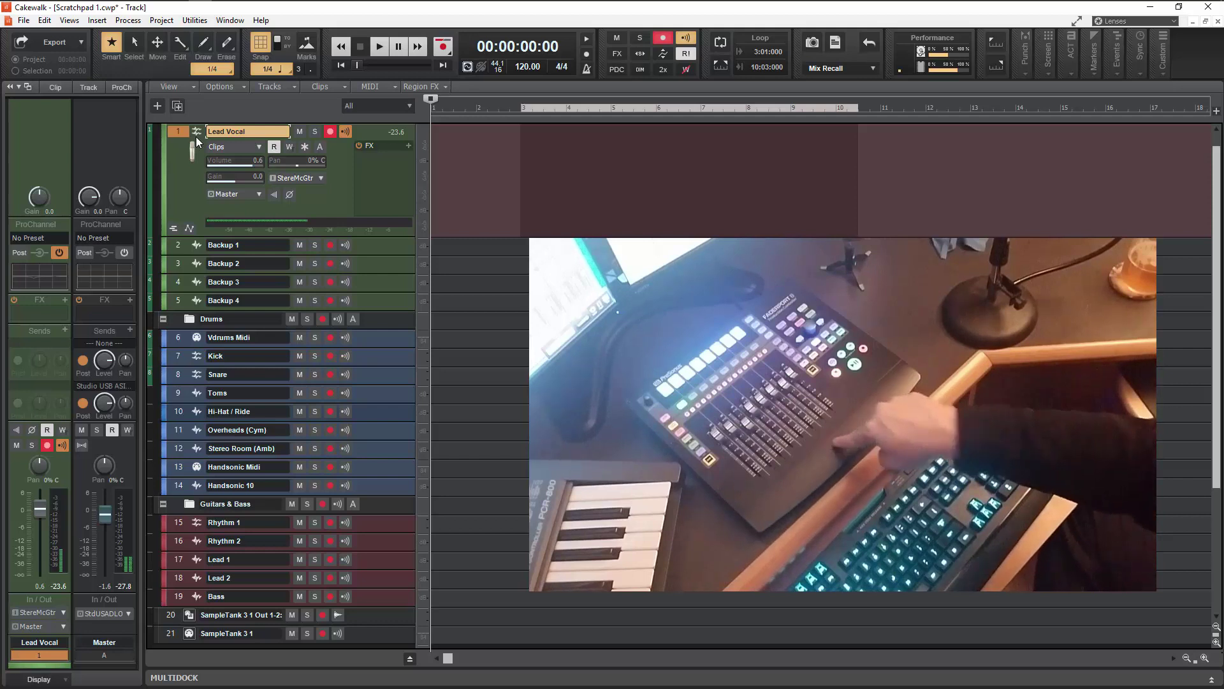